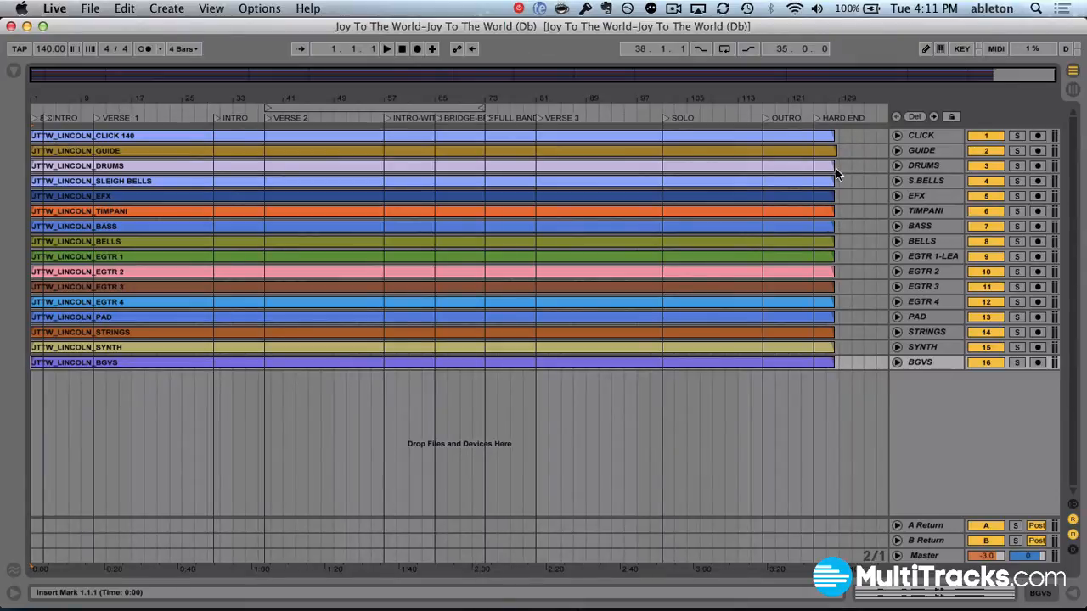
Consolidate the clips on all 16 tracks, from CLICK to BGVS, from bar 1 through the end of the song.
drag(835, 360, 33, 133)
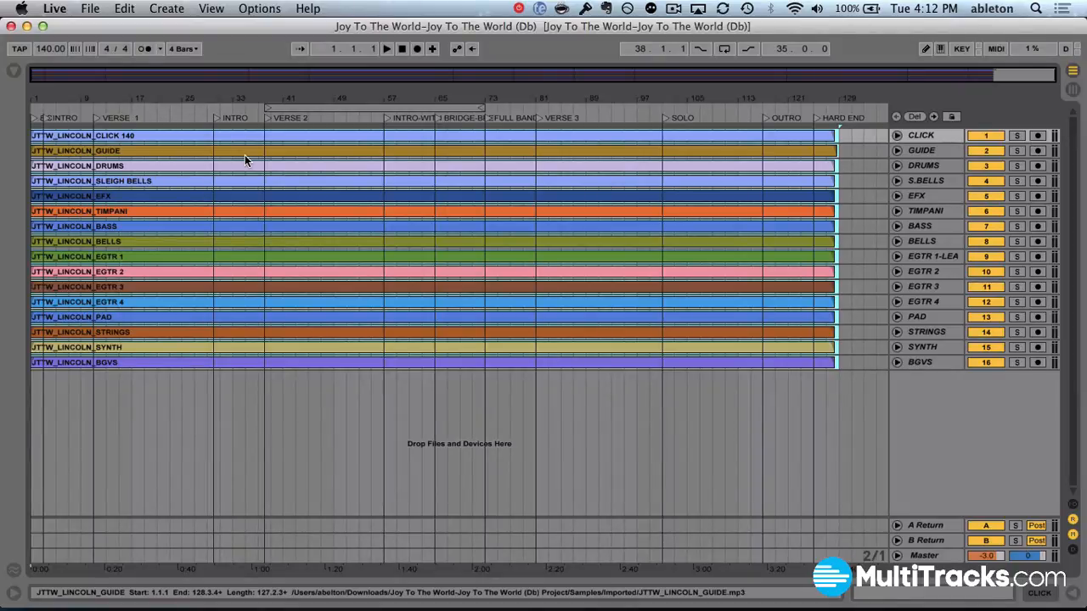
click(122, 7)
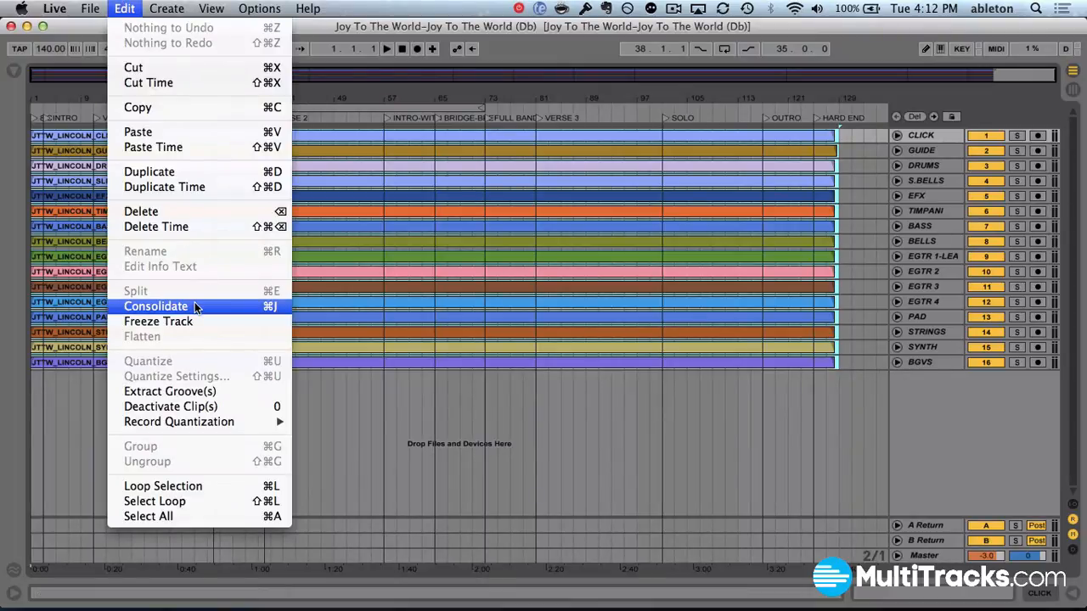
click(422, 275)
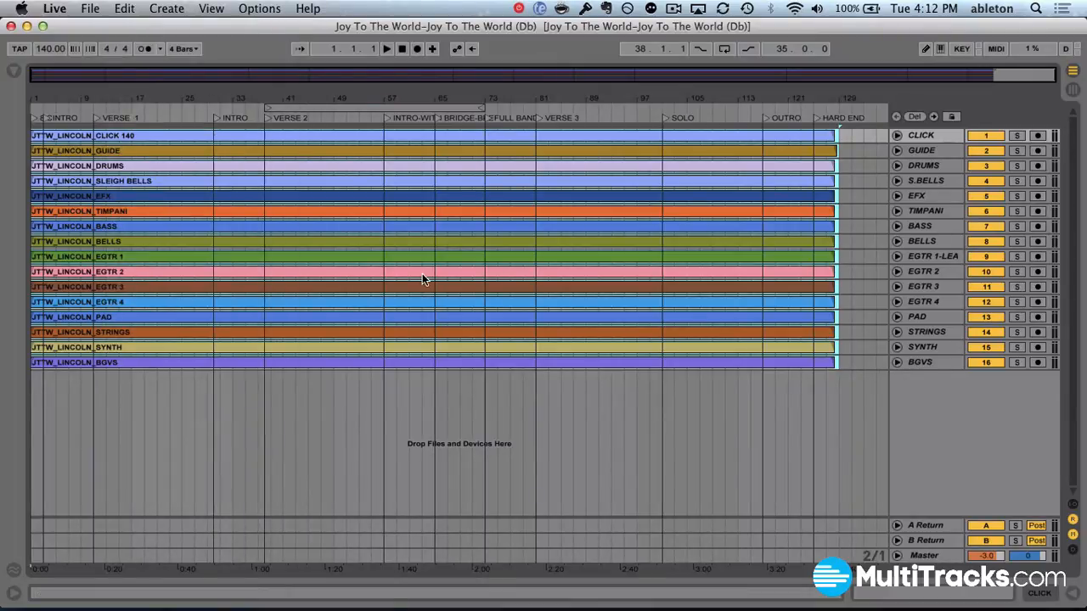
key(super+j)
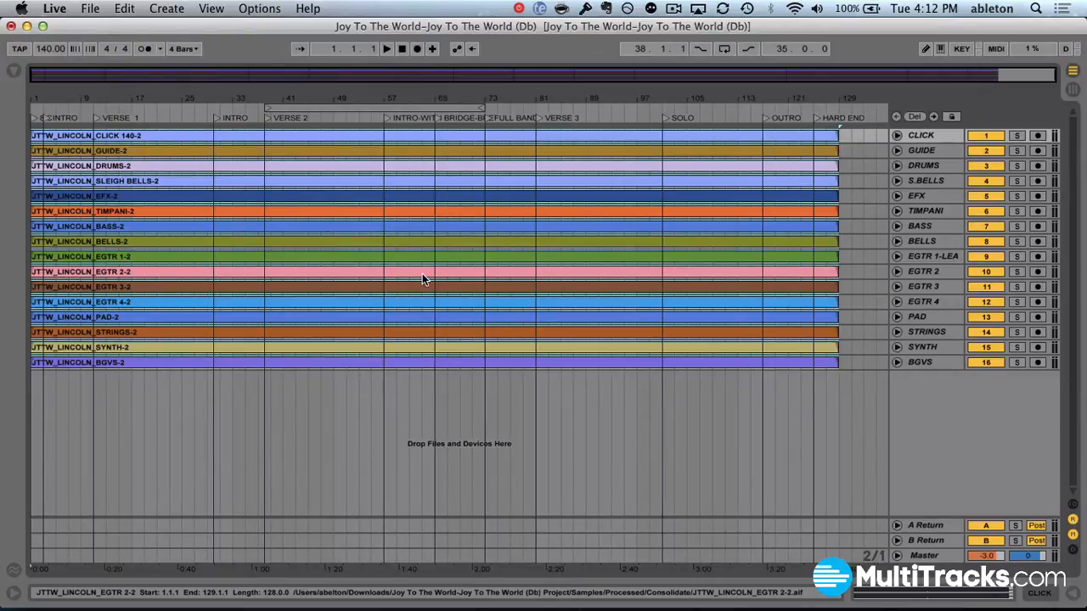
Select all 16 consolidated clips together and open their shared sample editor.
click(423, 360)
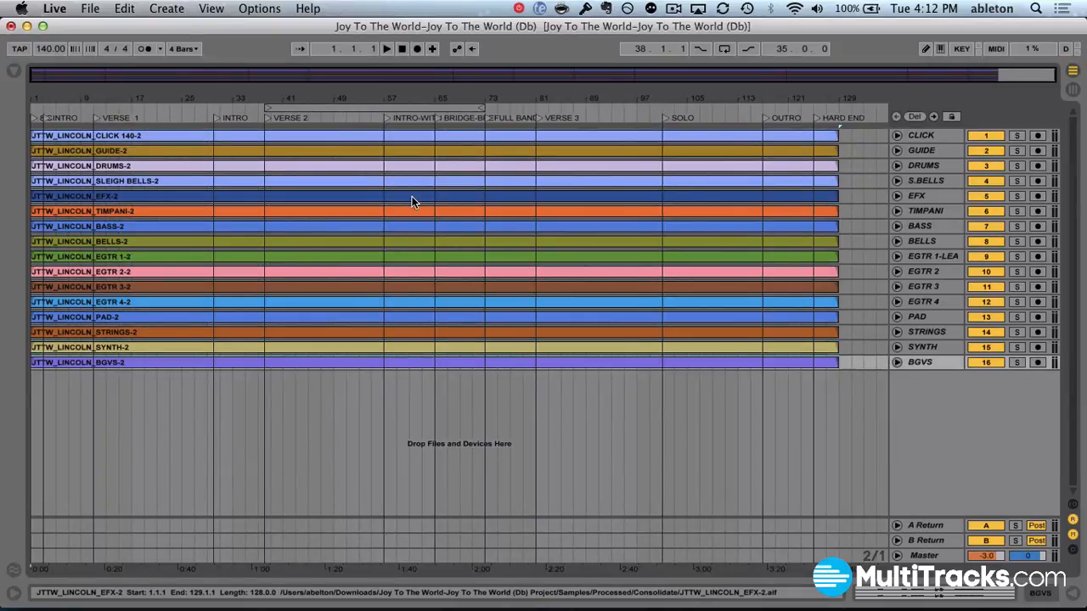
click(408, 134)
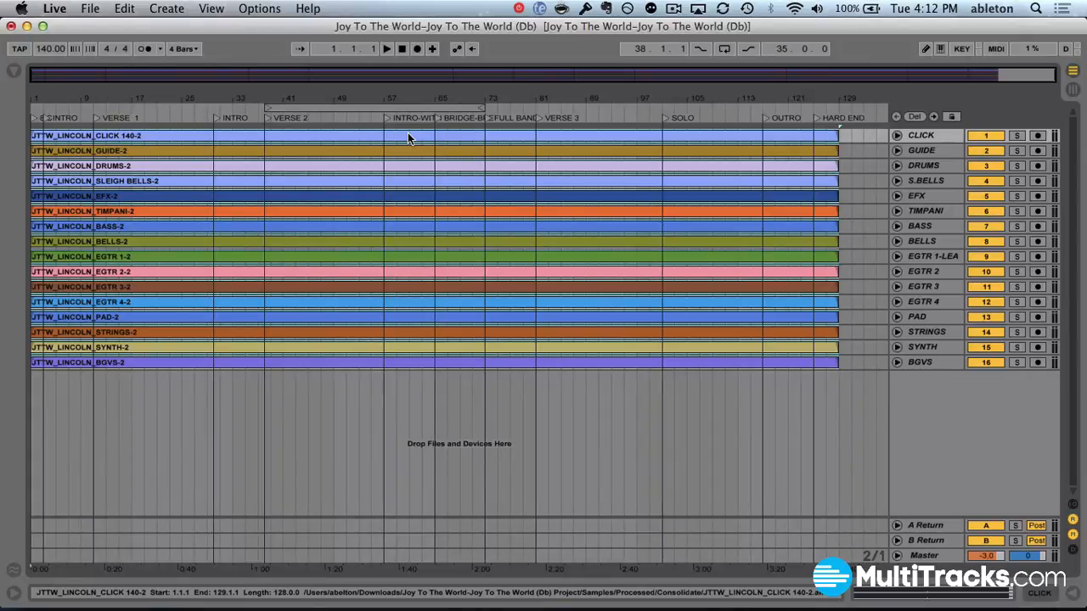
double_click(408, 134)
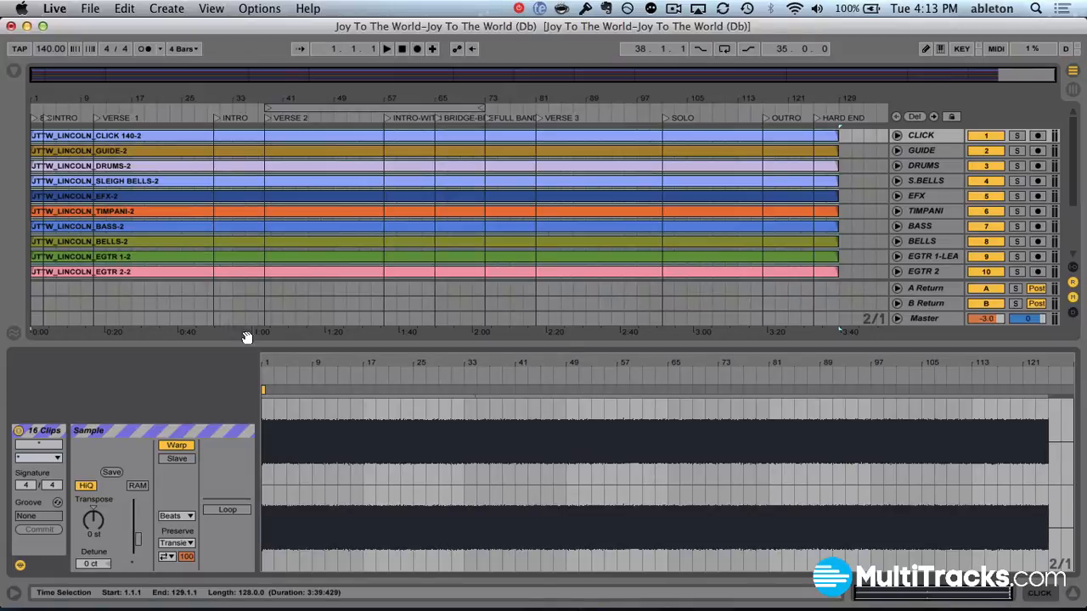
Add a warp marker on the first click transient of the selected clips and align it with the start of bar 1.
drag(266, 362, 265, 526)
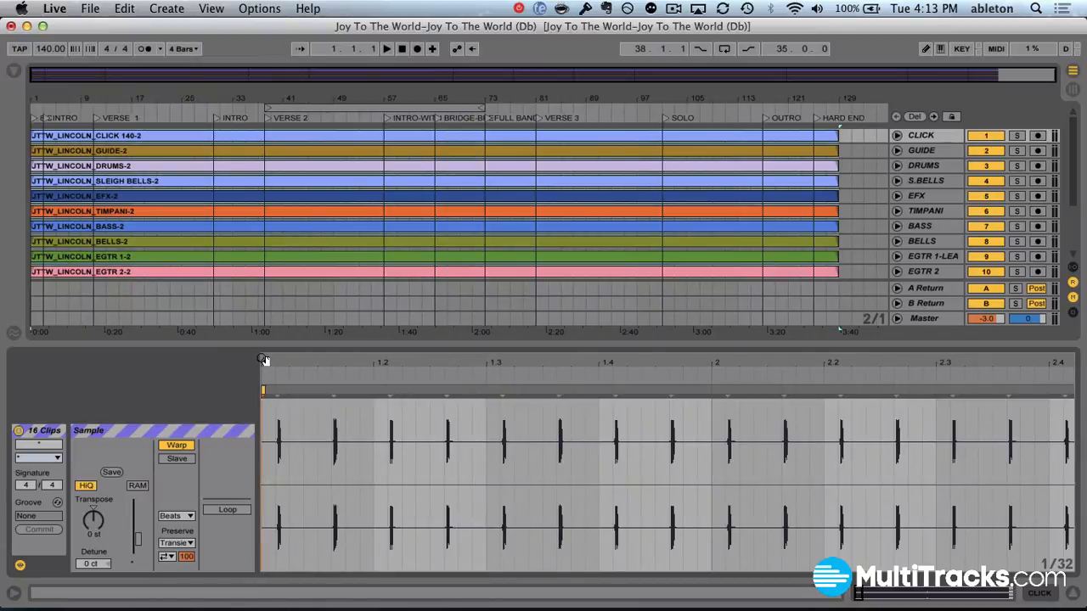
drag(264, 361, 264, 389)
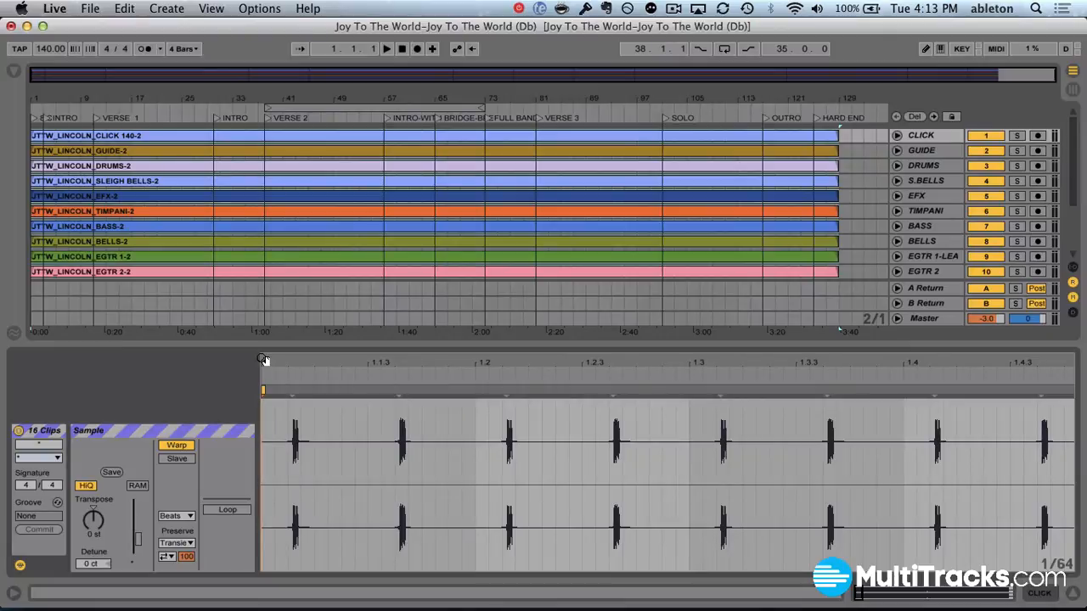
mouse_move(285, 365)
mouse_down()
mouse_move(285, 399)
mouse_move(305, 363)
mouse_up()
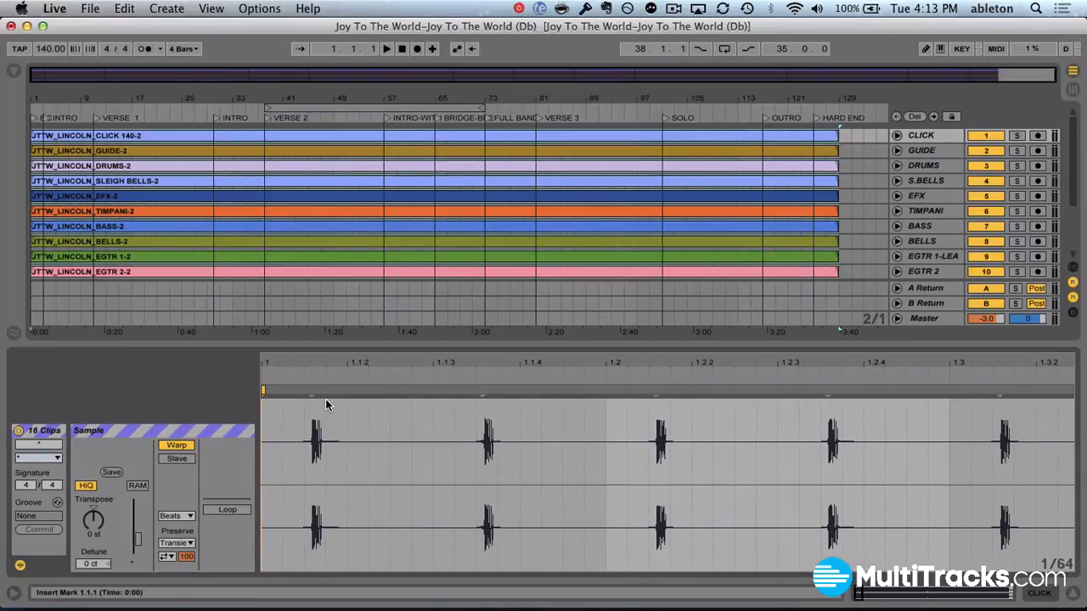
double_click(312, 394)
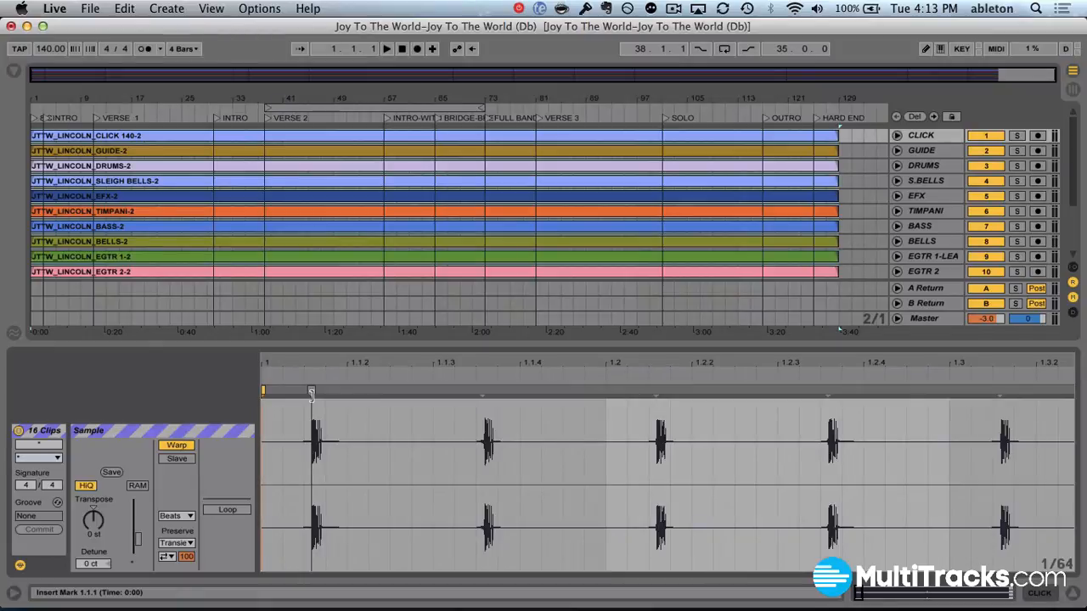
click(312, 394)
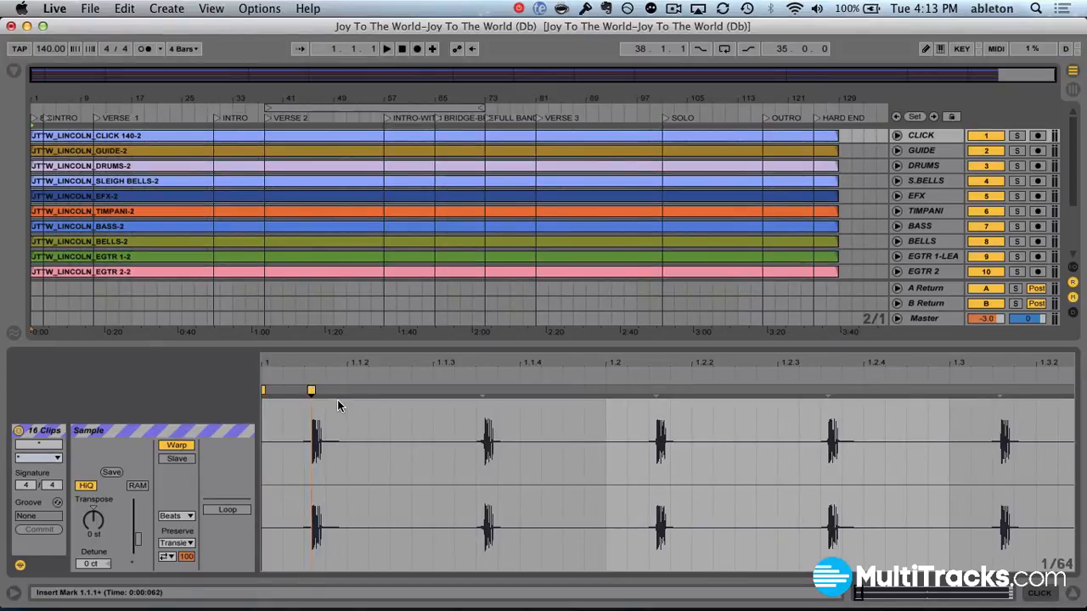
click(266, 392)
drag(311, 391, 263, 392)
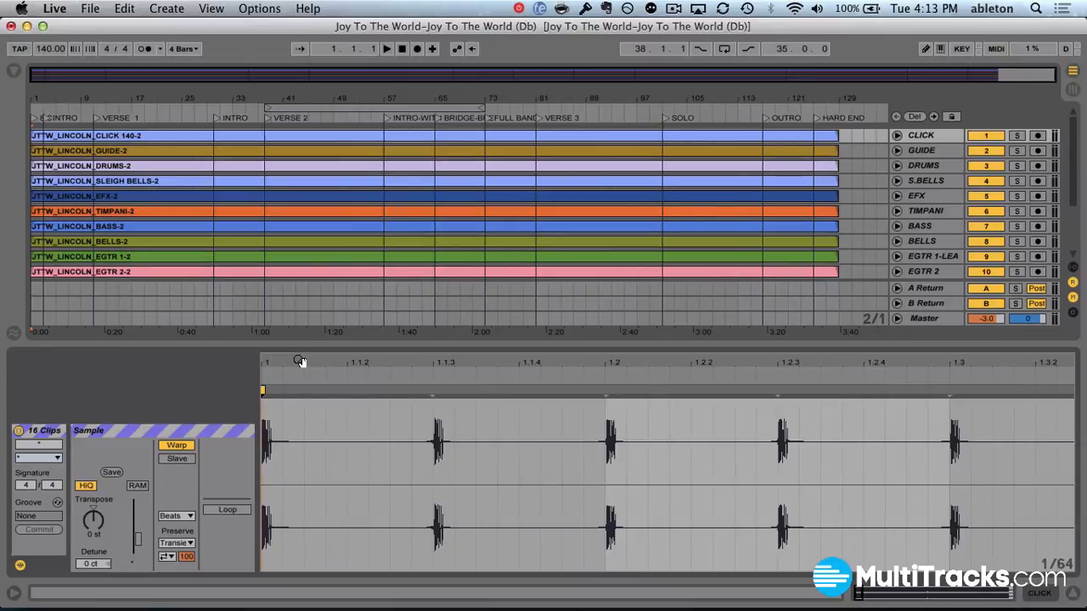
Add a warp marker on the transient at bar 124, near the end of the selected clips.
click(298, 361)
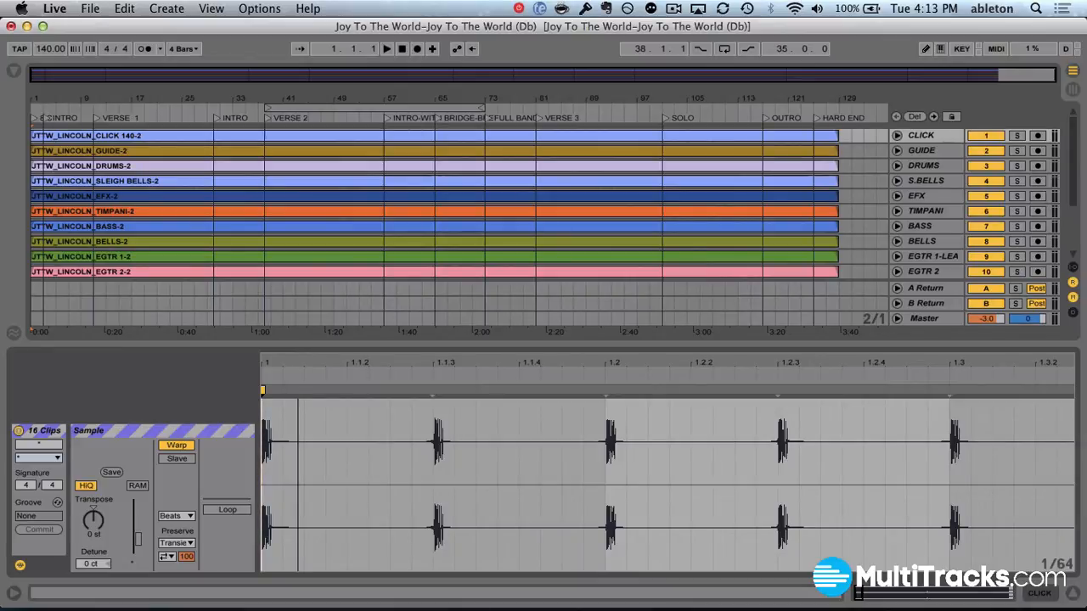
drag(298, 362, 298, 196)
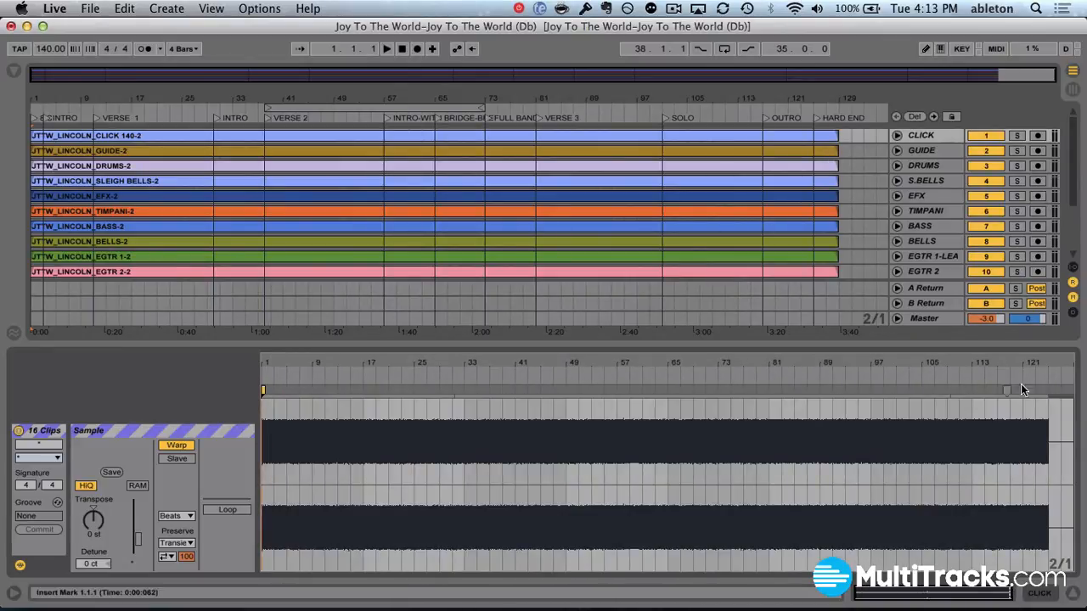
drag(1062, 365, 1061, 476)
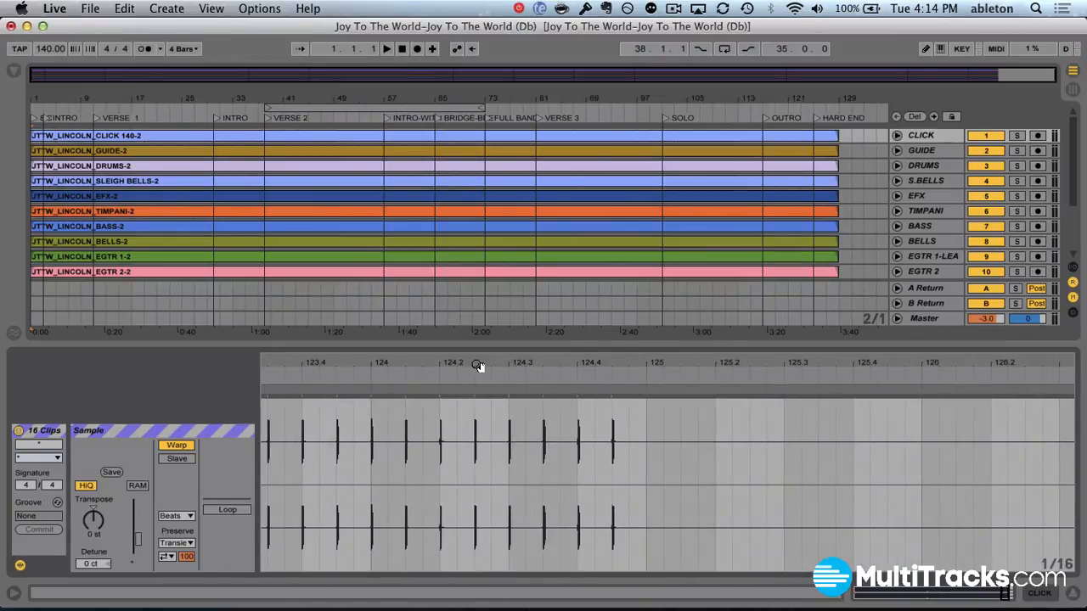
drag(476, 366, 553, 368)
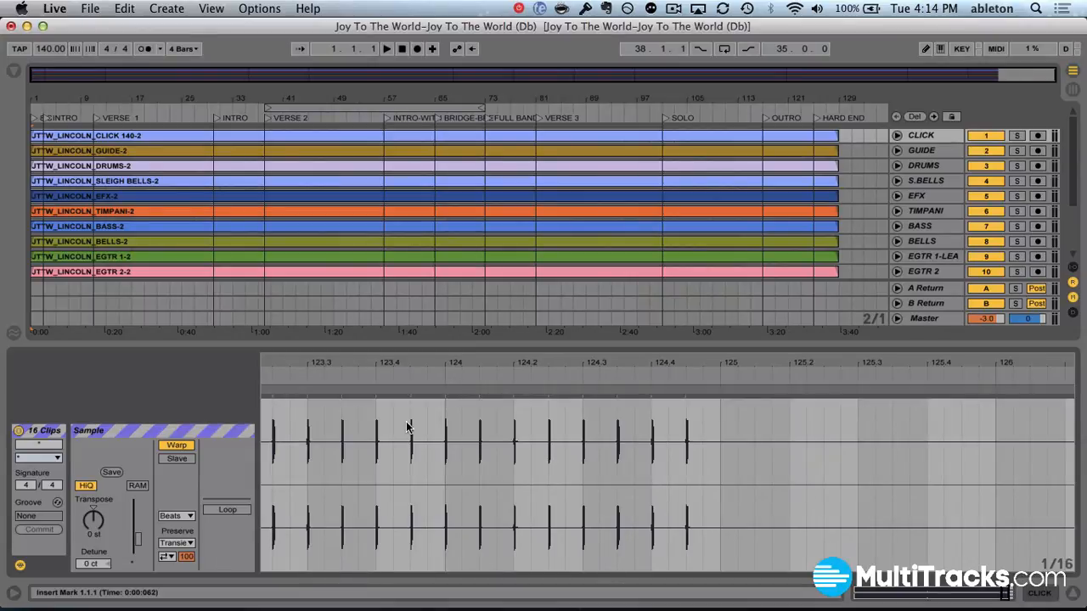
click(445, 389)
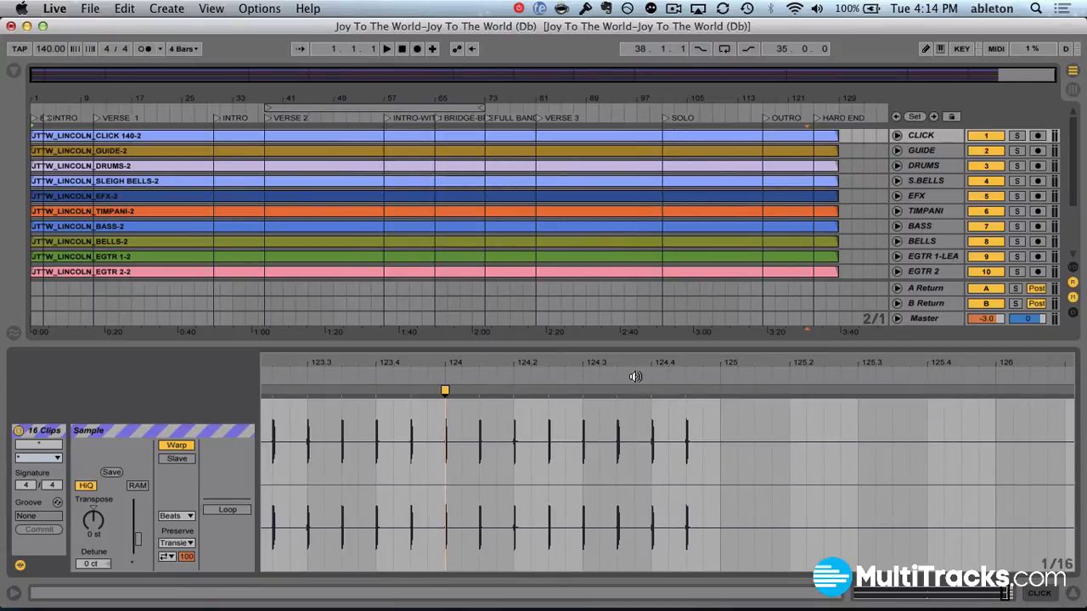
Set the warp mode of all selected clips to Complex.
drag(453, 368, 452, 433)
drag(444, 363, 444, 265)
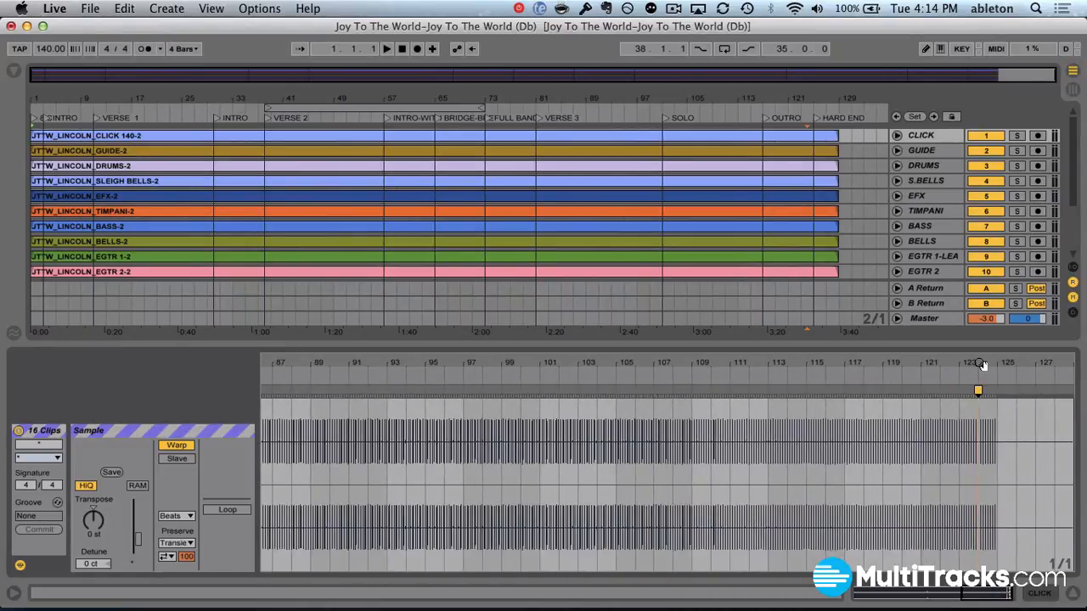
mouse_move(982, 365)
mouse_down()
mouse_move(982, 433)
mouse_move(620, 445)
mouse_move(616, 608)
mouse_move(616, 442)
mouse_move(805, 390)
mouse_move(765, 391)
mouse_move(1046, 358)
mouse_up()
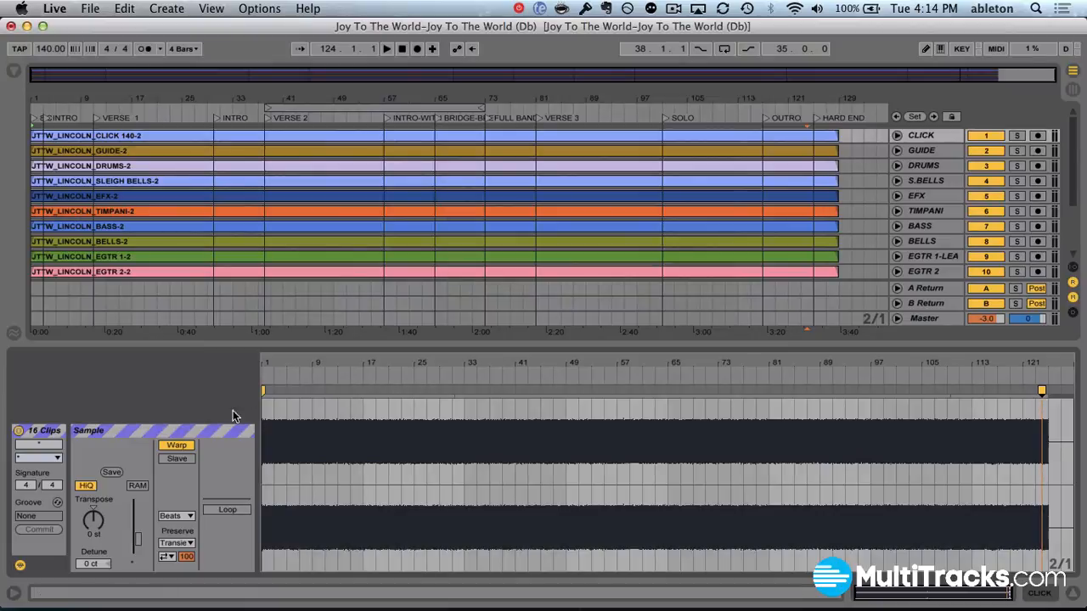
click(185, 518)
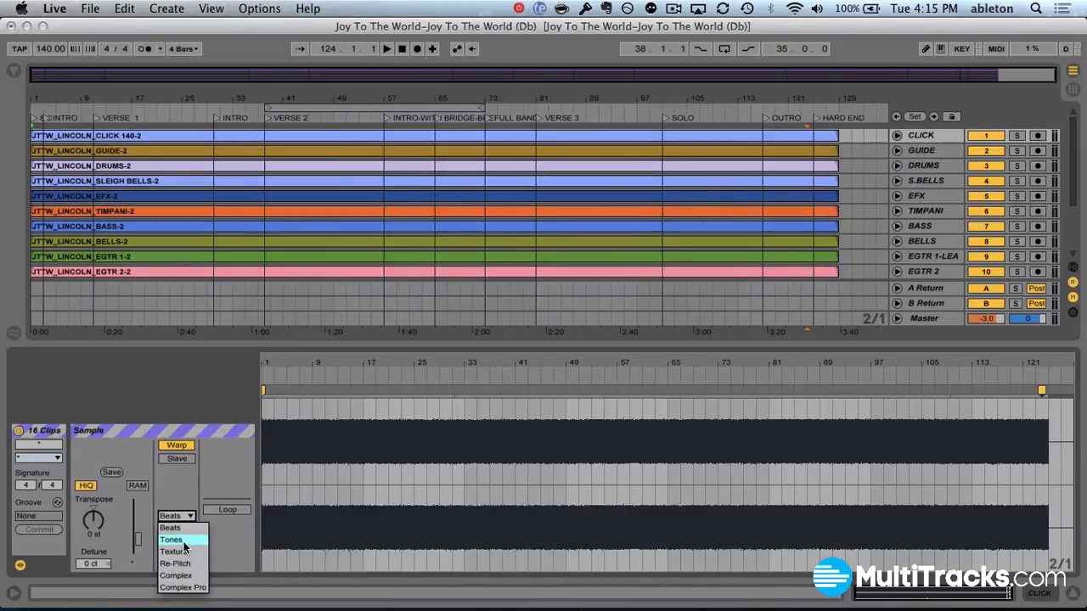
click(185, 578)
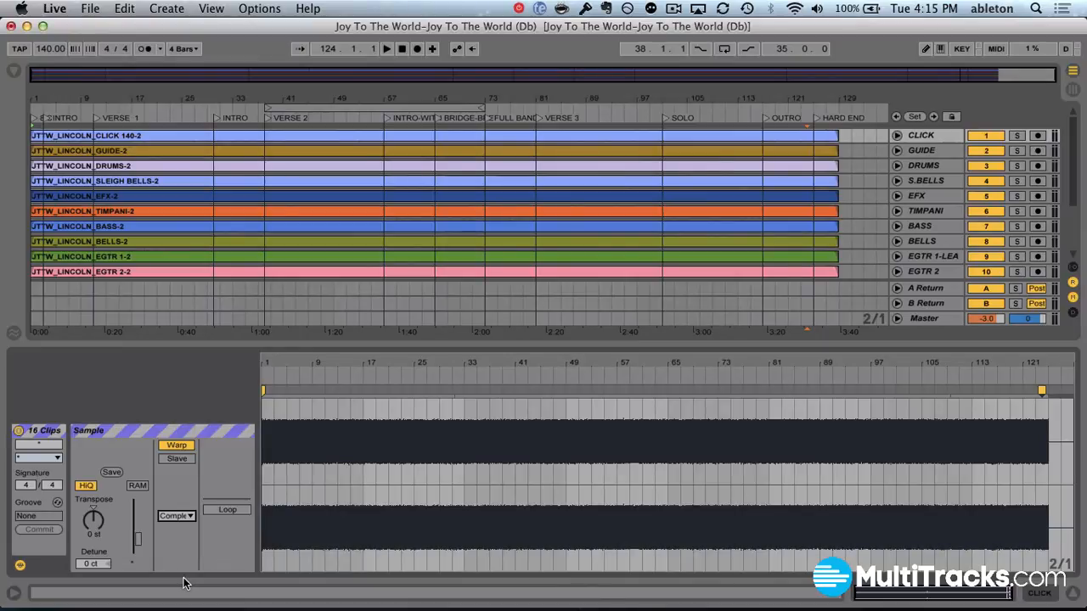
Turn on the metronome, mute the CLICK track and hide the clip editor.
click(144, 49)
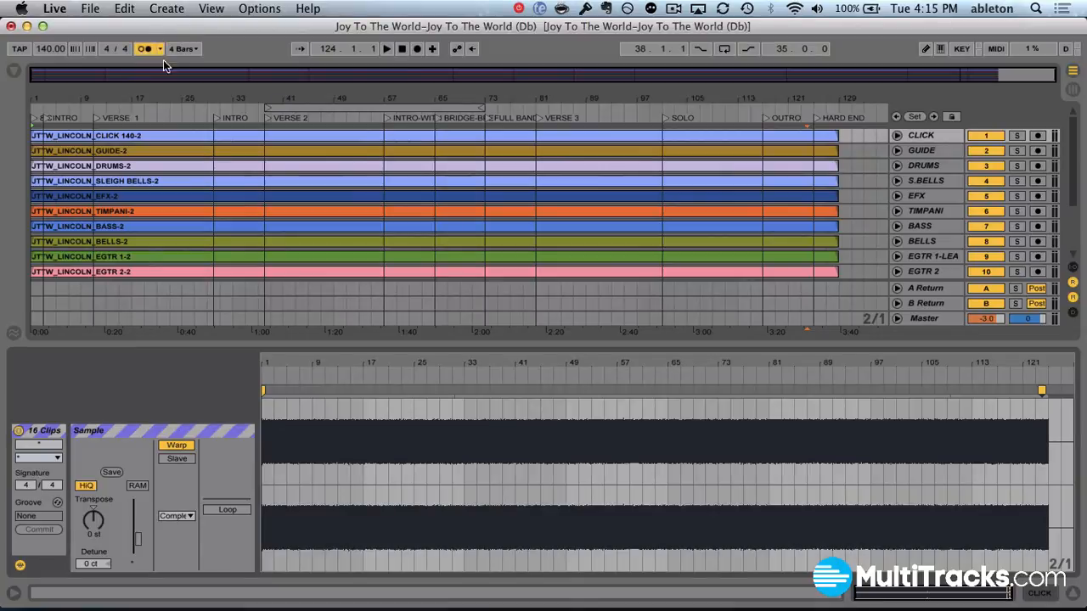
click(986, 136)
click(940, 137)
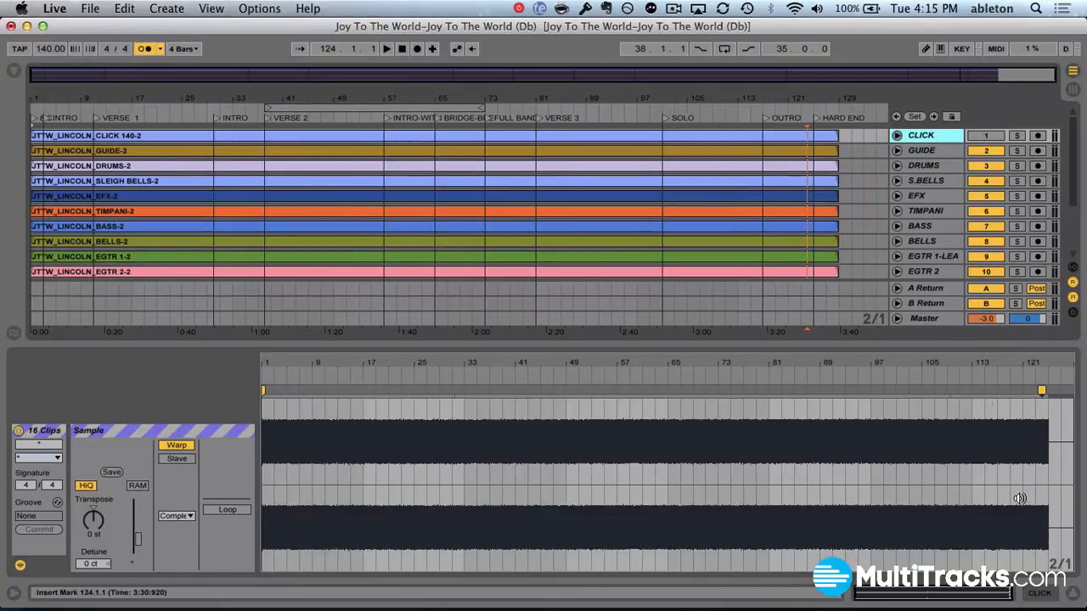
click(1072, 595)
Play the song from the start and from the VERSE 3 locator to check its timing against the metronome.
click(403, 49)
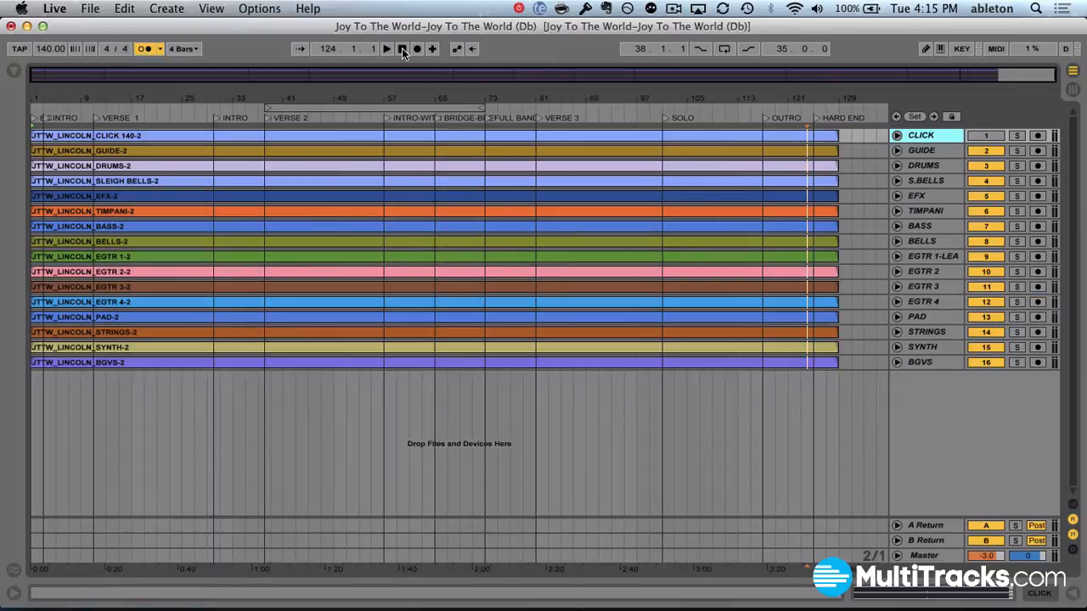
key(space)
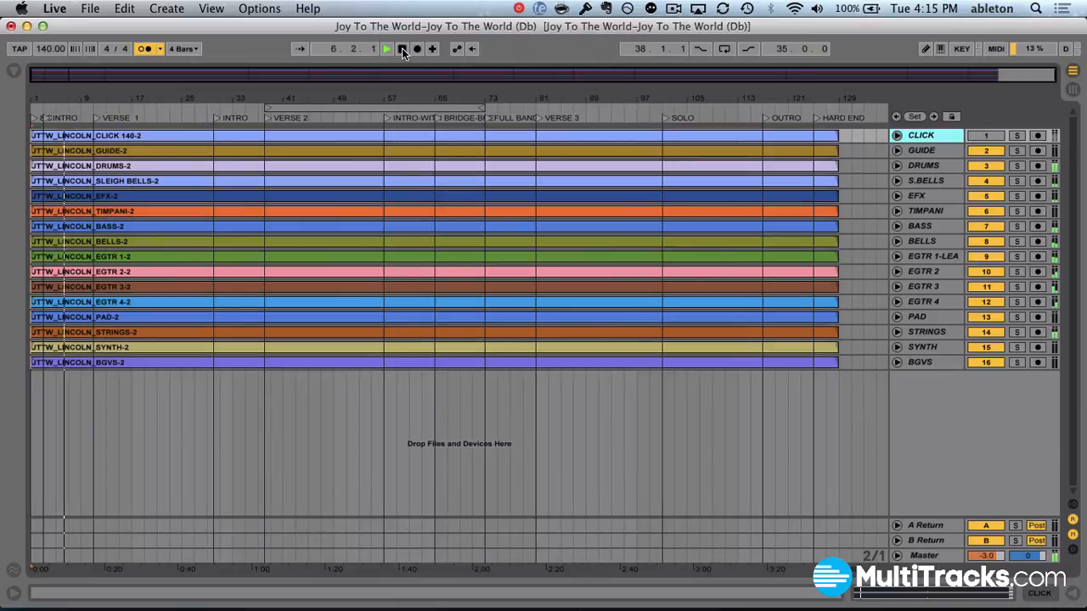
click(404, 49)
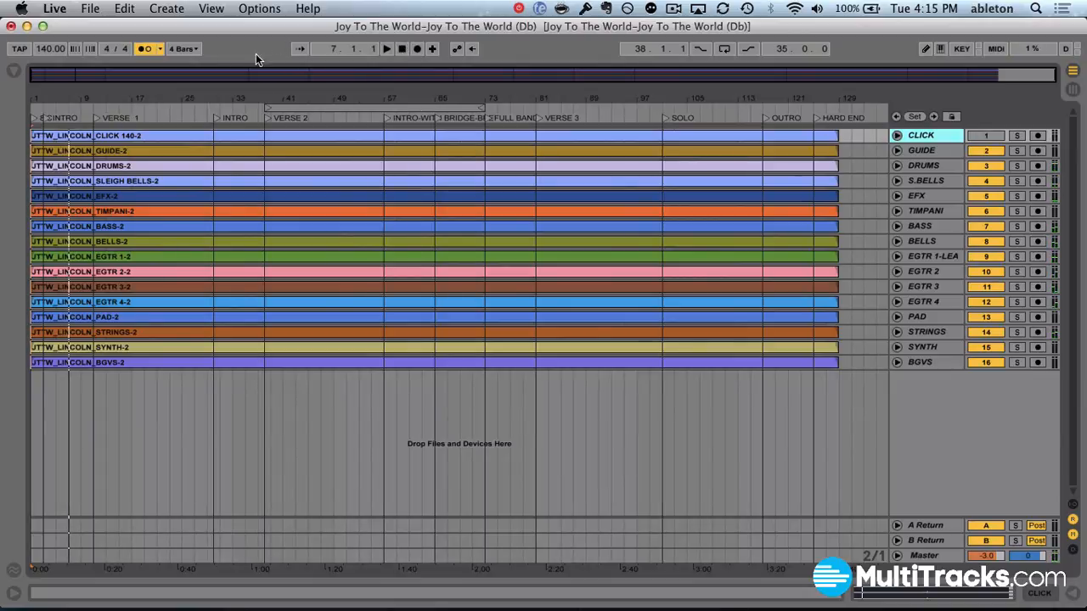
click(537, 118)
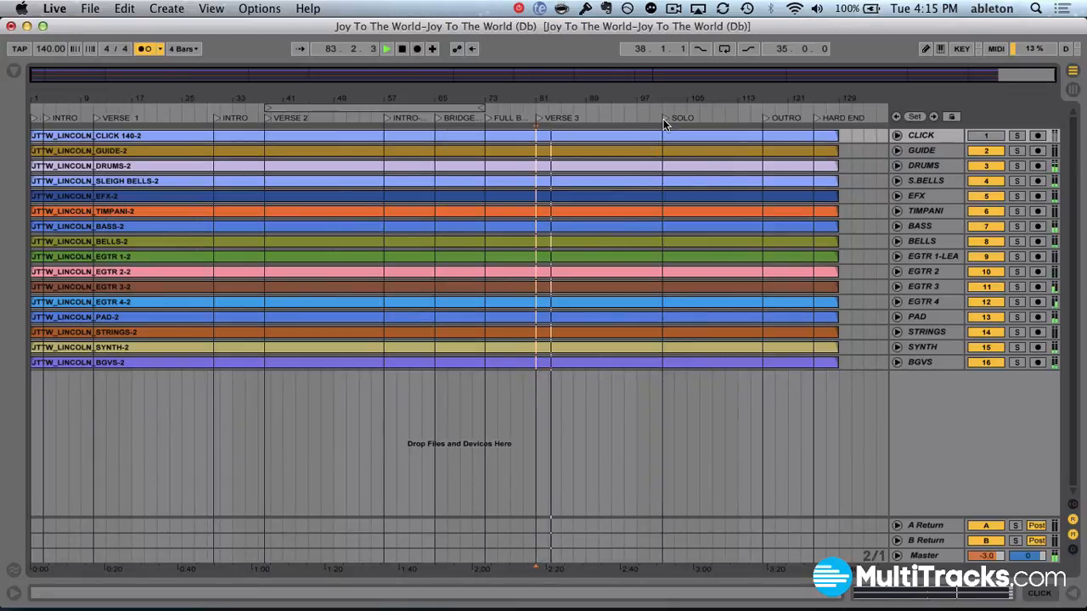
key(space)
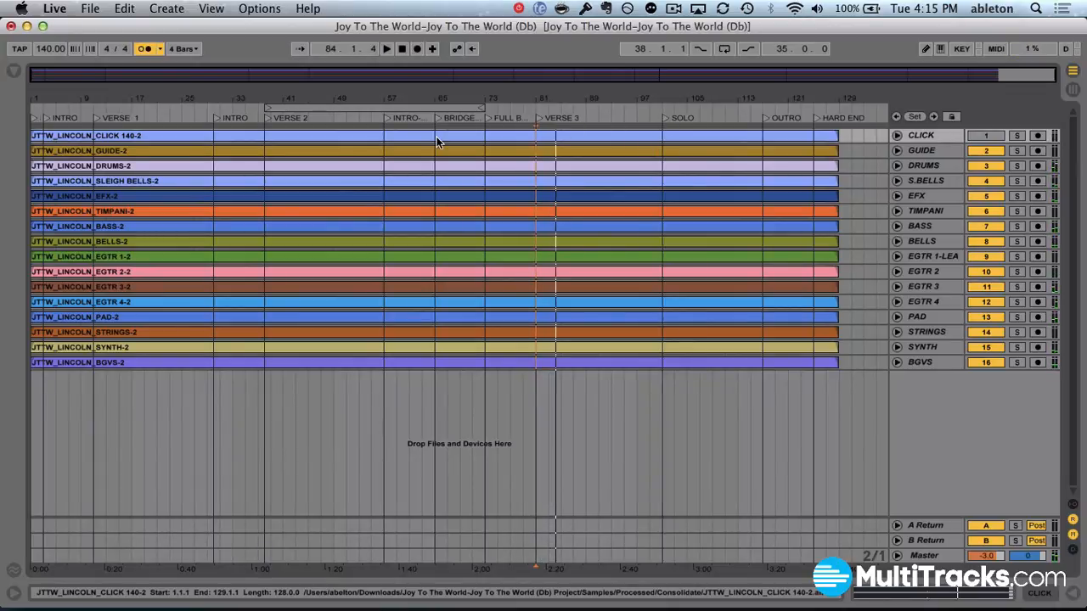
Set the song tempo to 135 BPM and audition it from the VERSE 2 locator.
click(59, 48)
text(135)
key(Return)
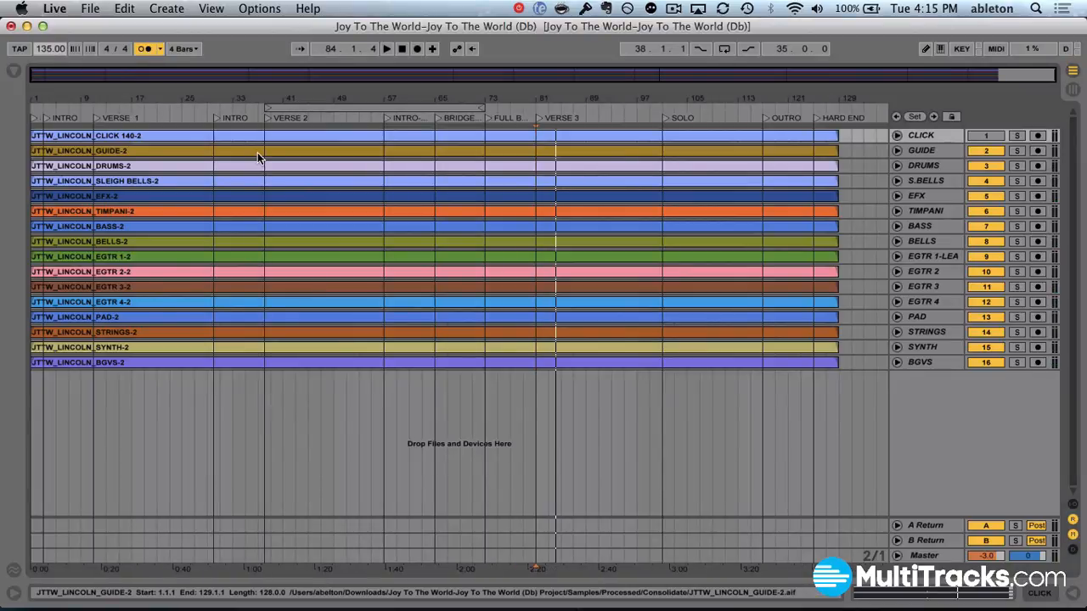
click(264, 117)
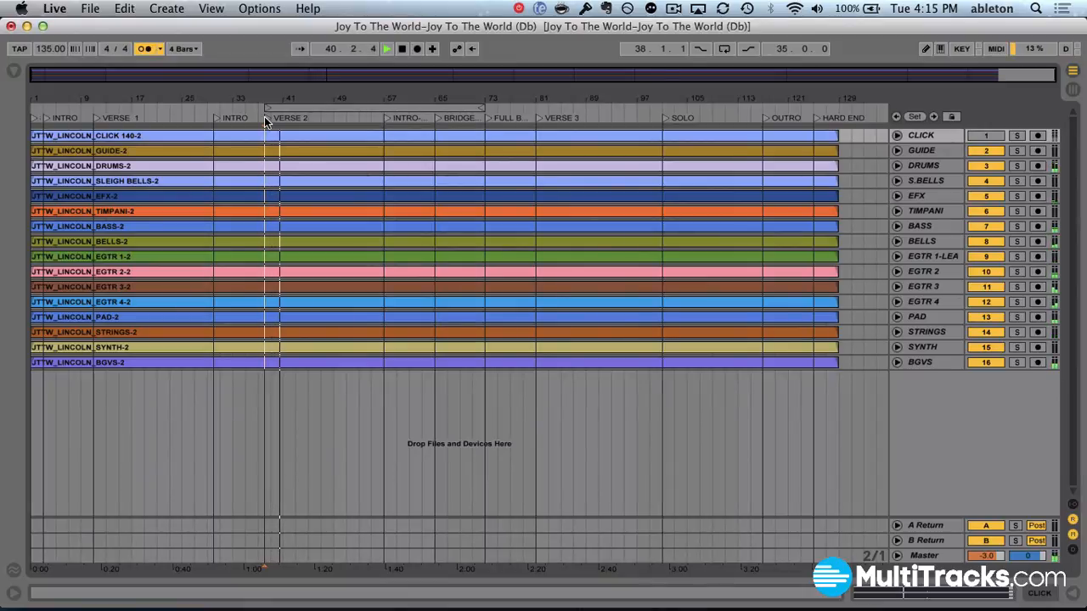
key(space)
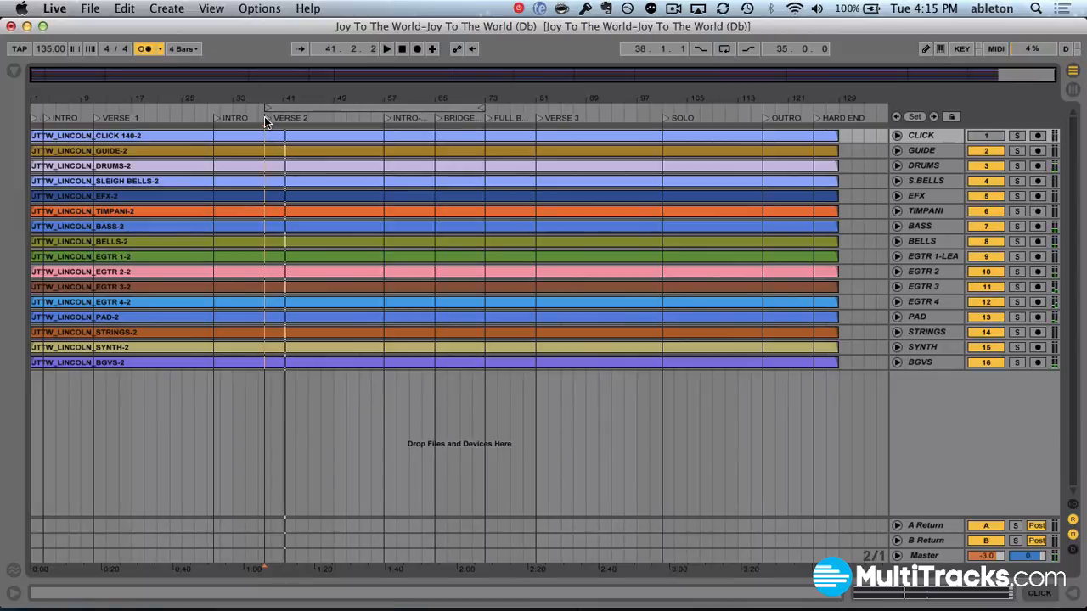